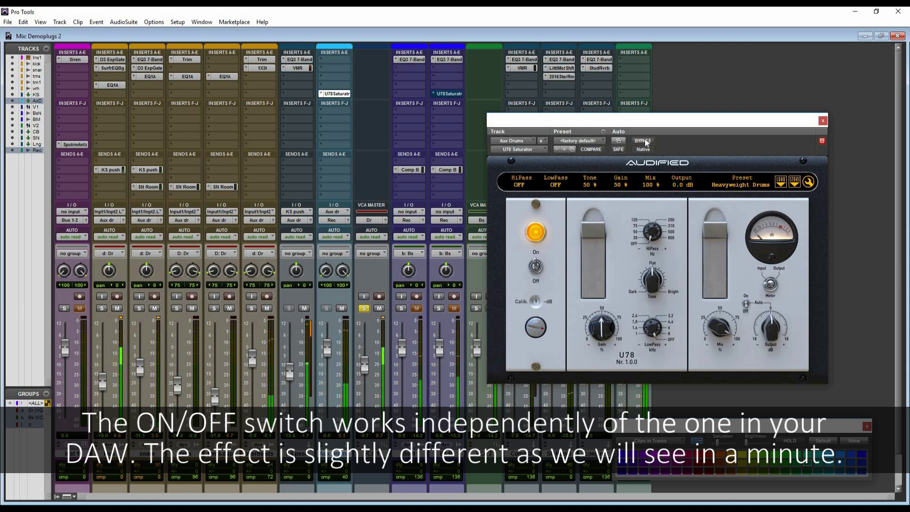
# Lower the U78 Saturator's Gain to 30 % and 20 % with Output at 4.1 dB, switching its own power off and on to compare
pyautogui.click(536, 266)
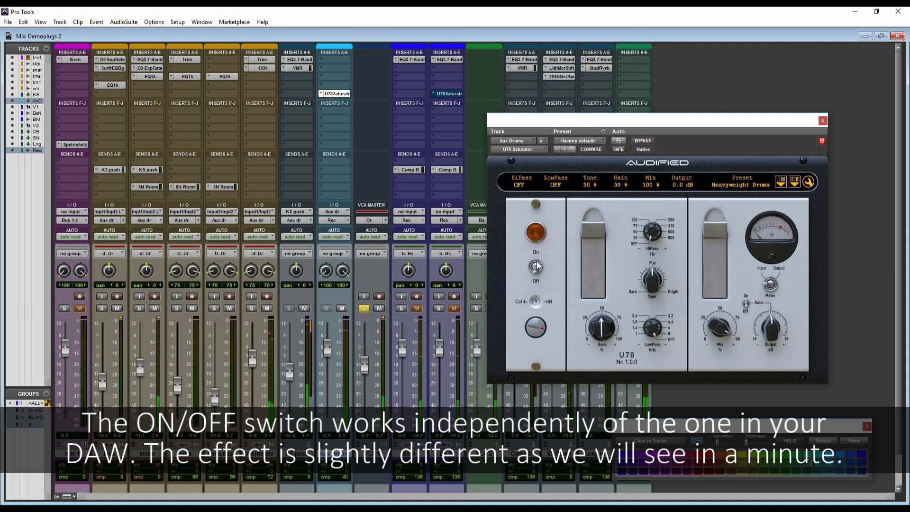
pyautogui.click(536, 267)
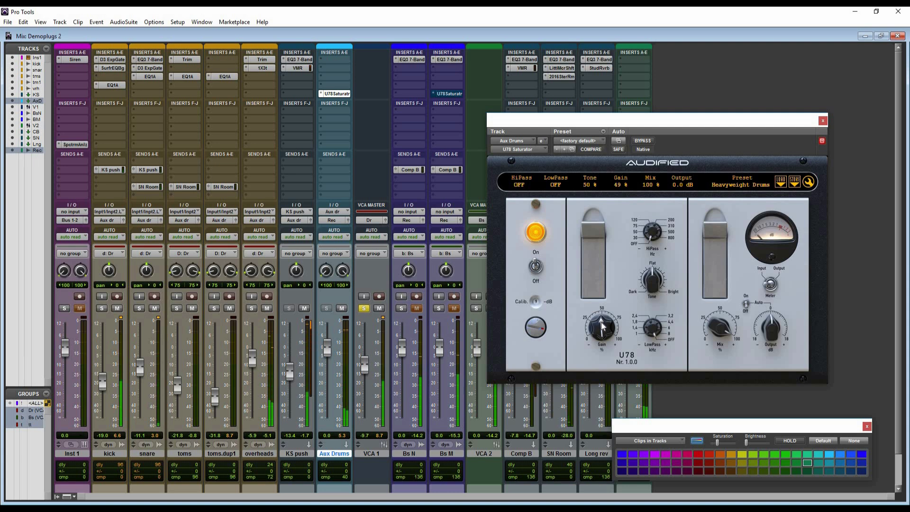
pyautogui.moveTo(601, 320)
pyautogui.mouseDown()
pyautogui.moveTo(603, 359)
pyautogui.moveTo(601, 327)
pyautogui.mouseUp()
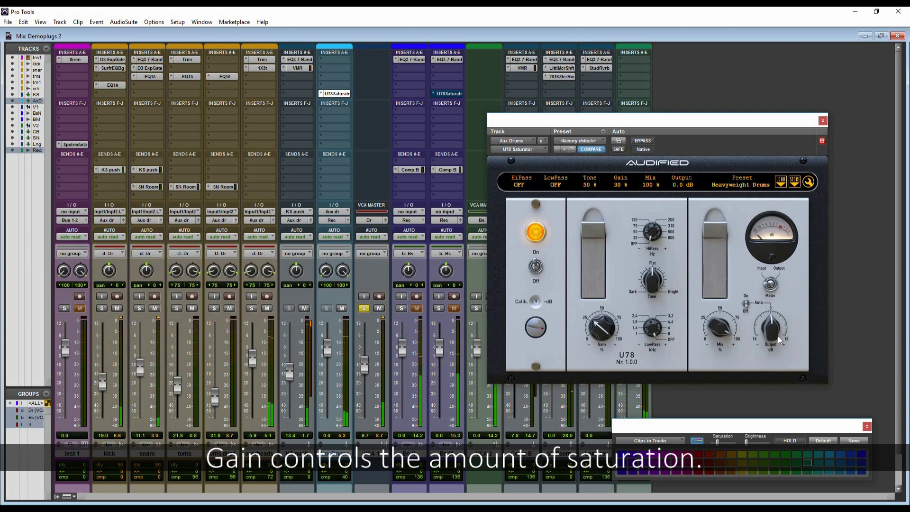
pyautogui.moveTo(777, 336); pyautogui.dragTo(776, 326)
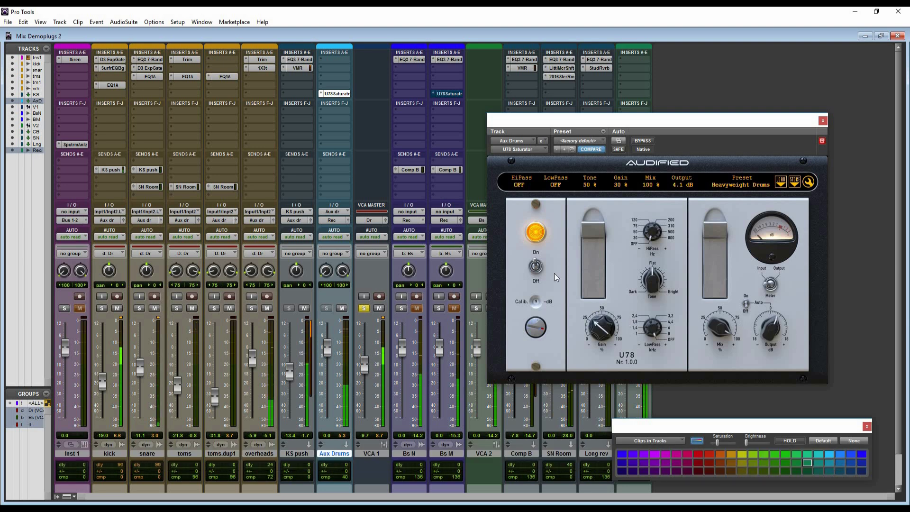
pyautogui.click(537, 269)
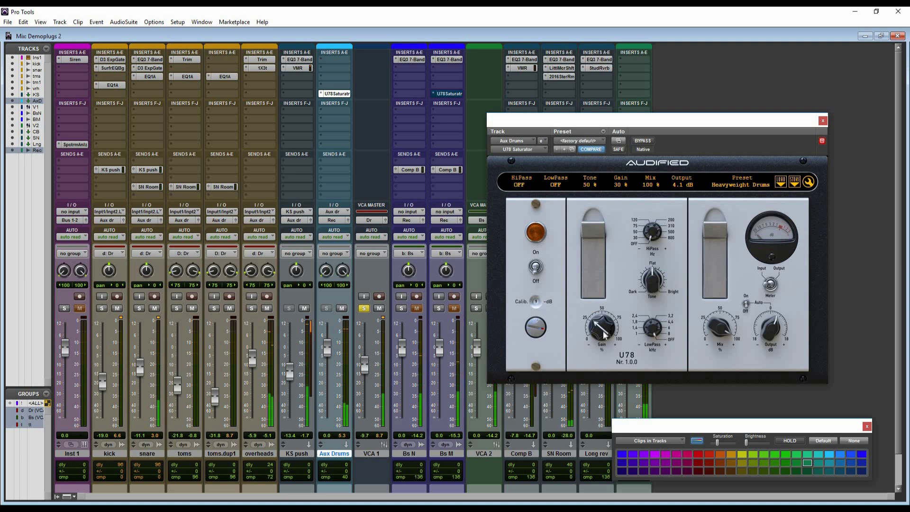
pyautogui.click(536, 272)
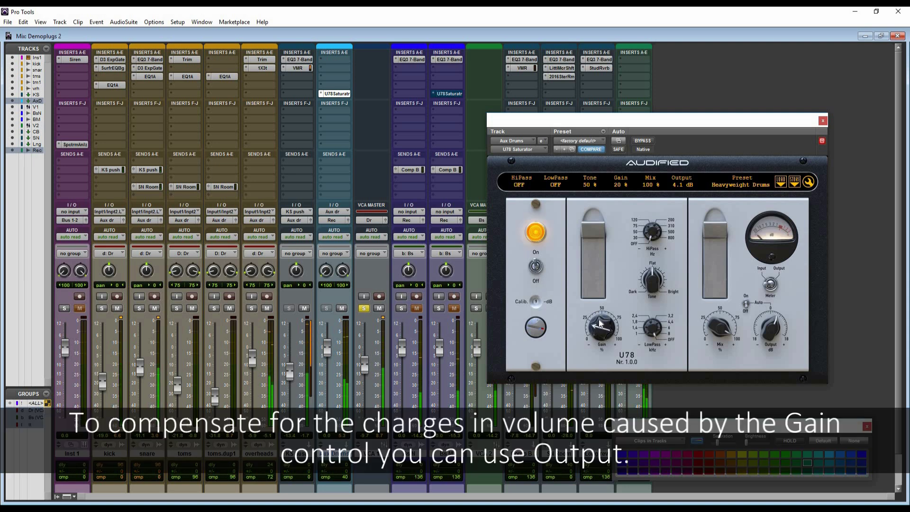
pyautogui.click(531, 270)
pyautogui.click(532, 270)
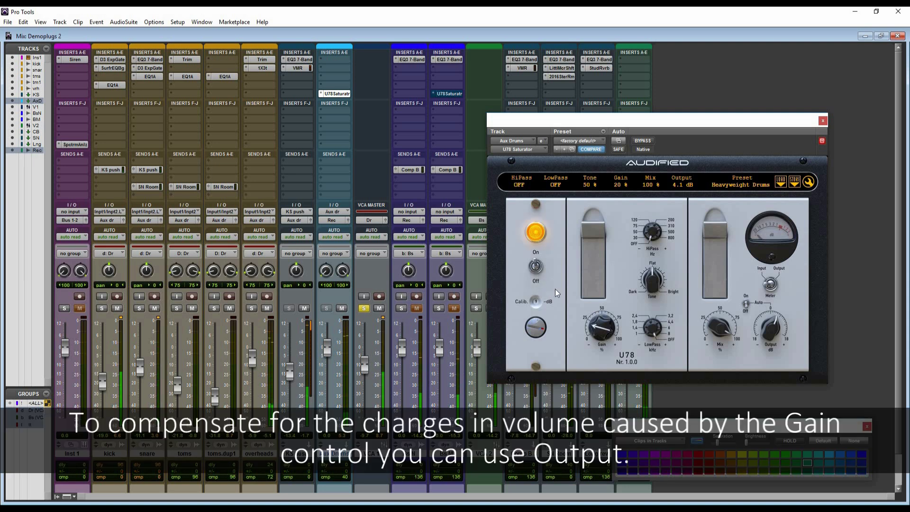
# Try Gain at 78 % with Output at -4.9 dB and Gain at 100 % with Output at -7.2 dB, comparing the saturator off and on
pyautogui.moveTo(600, 327); pyautogui.dragTo(600, 320)
pyautogui.moveTo(759, 331); pyautogui.dragTo(778, 350)
pyautogui.moveTo(599, 320); pyautogui.dragTo(601, 286)
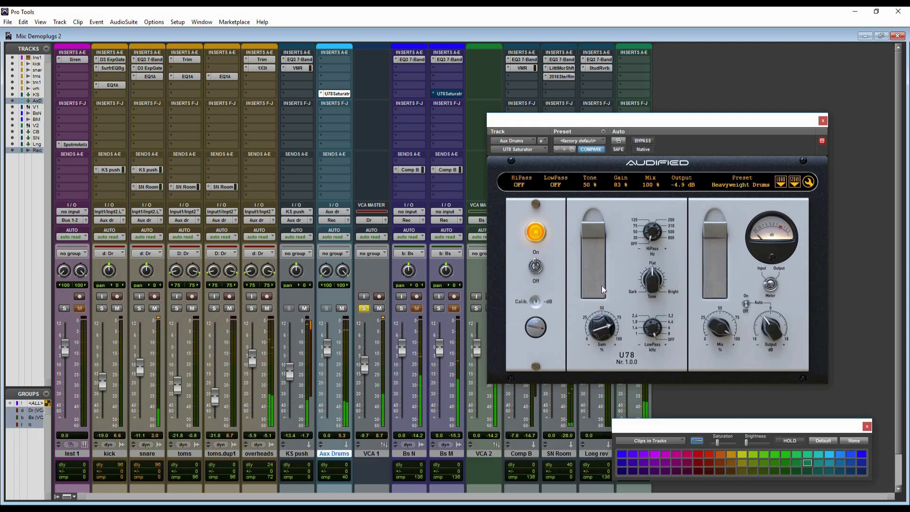
pyautogui.click(536, 266)
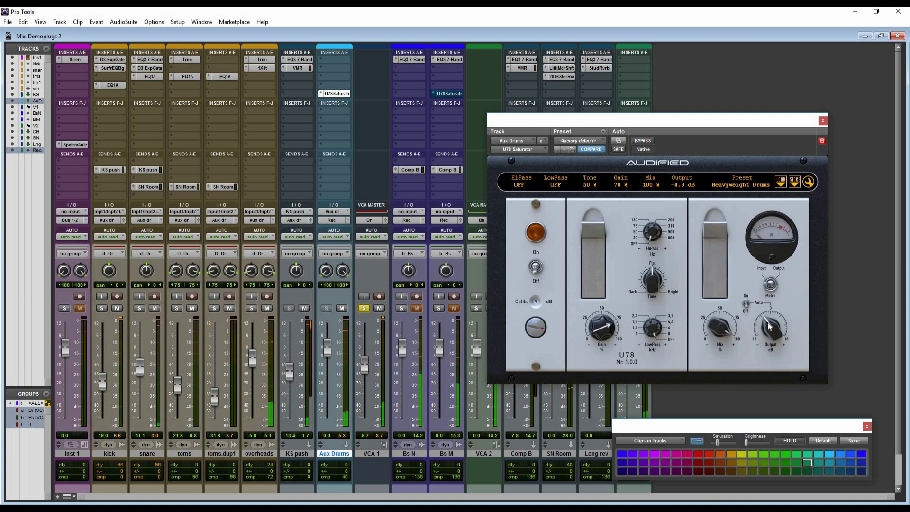
pyautogui.click(533, 268)
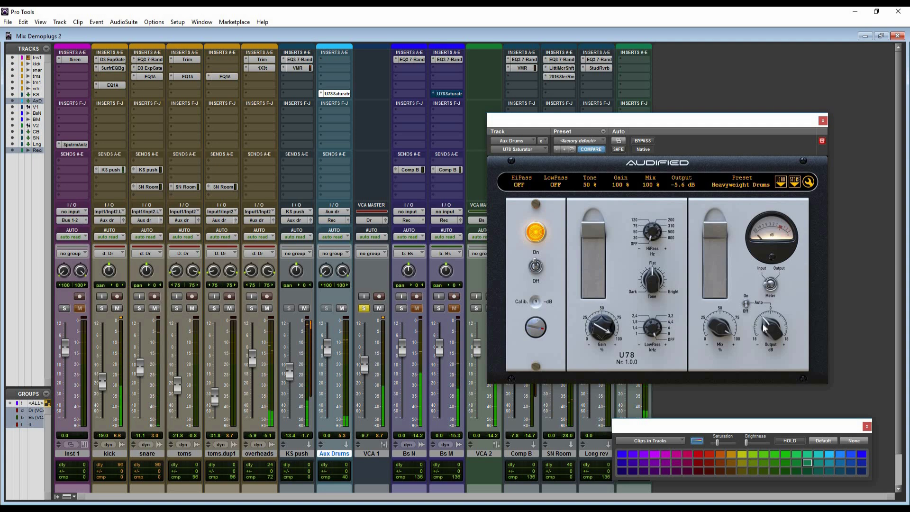
pyautogui.click(532, 265)
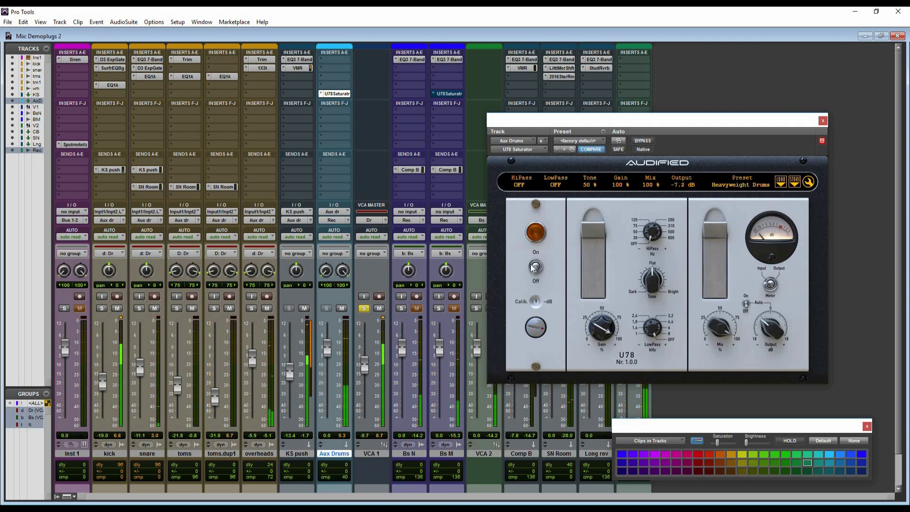
pyautogui.click(531, 266)
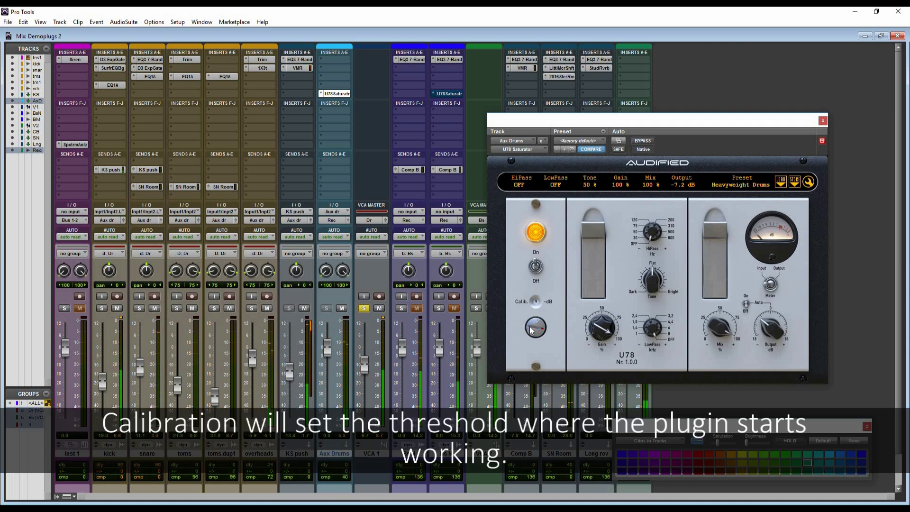
# Sweep the saturator's calibration up and down, compare it off and on, and return the calibration to about its starting position
pyautogui.moveTo(528, 322); pyautogui.dragTo(545, 260)
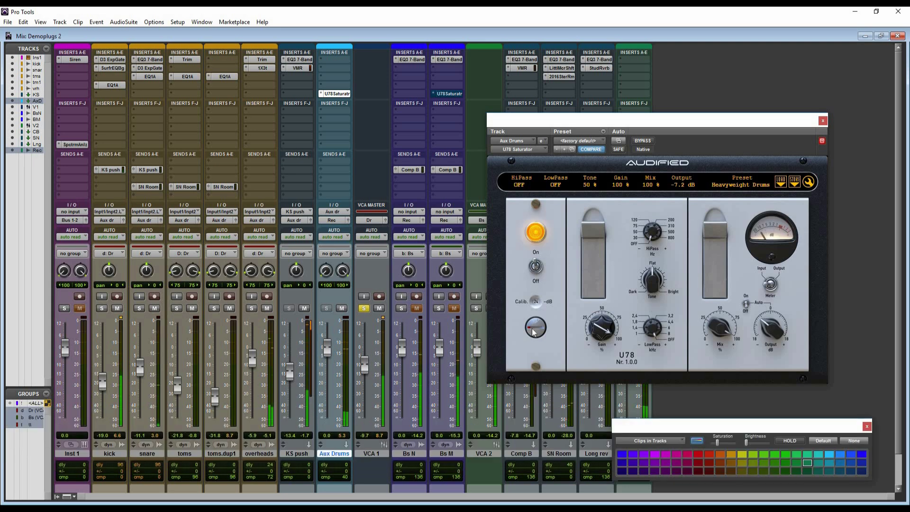
pyautogui.moveTo(532, 329); pyautogui.dragTo(539, 474)
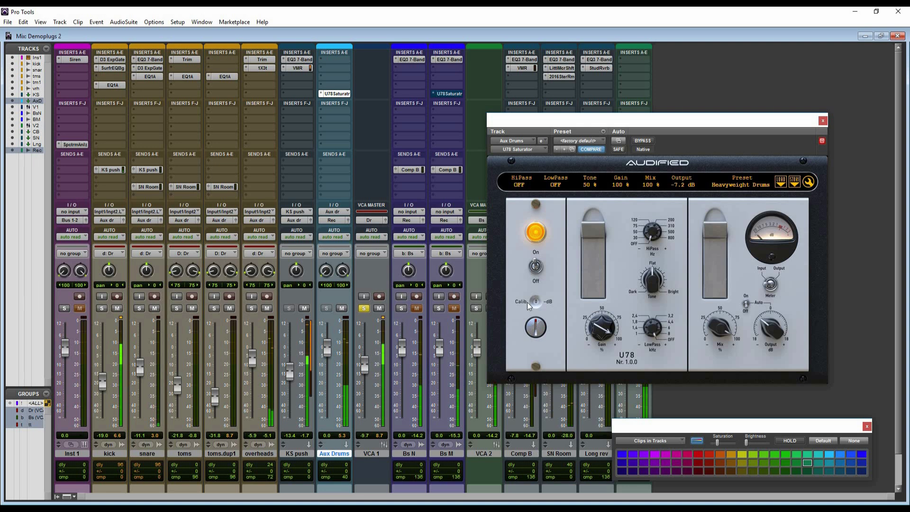
pyautogui.click(534, 267)
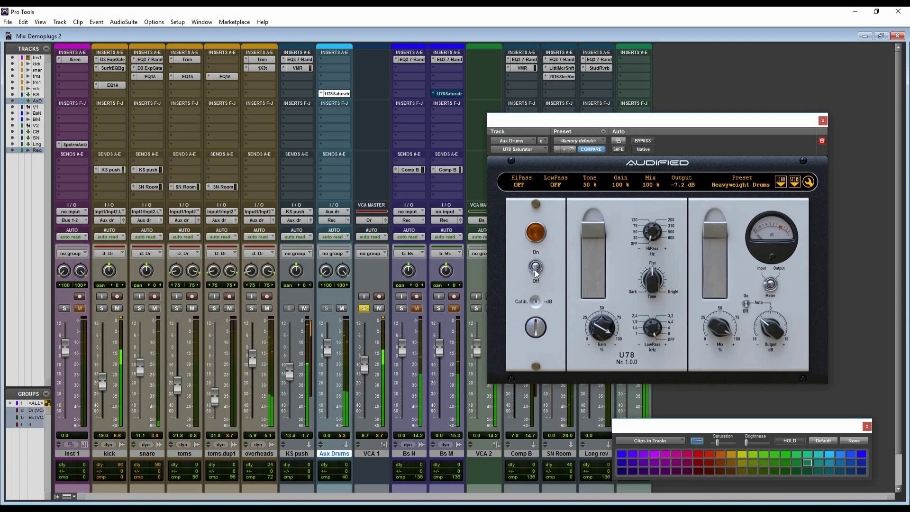
pyautogui.click(535, 269)
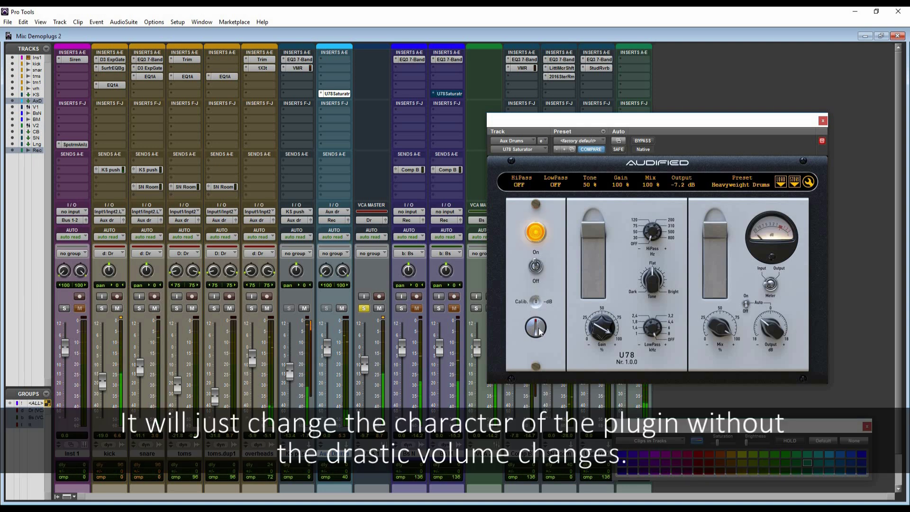
pyautogui.moveTo(537, 328); pyautogui.dragTo(550, 301)
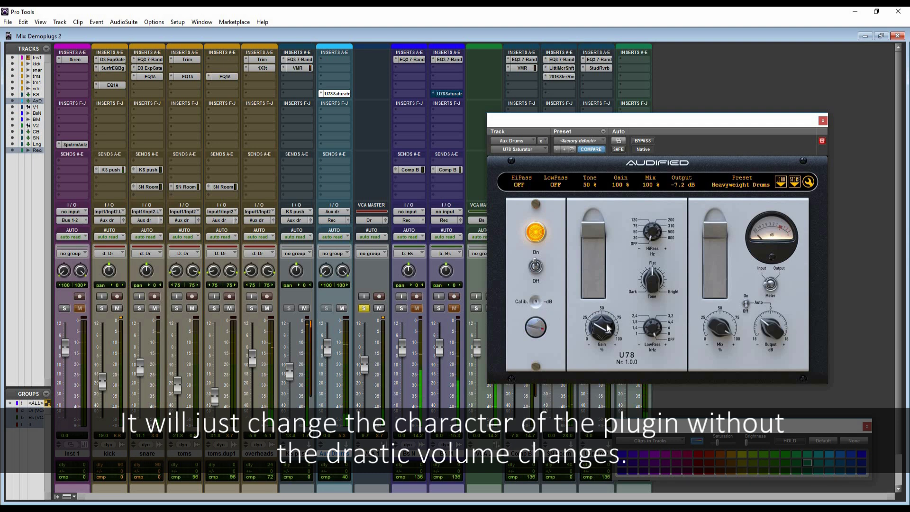
# Set the saturator's Gain to 67 % and compensate the volume with Output at -2.3 dB
pyautogui.moveTo(608, 327); pyautogui.dragTo(608, 363)
pyautogui.moveTo(777, 330); pyautogui.dragTo(777, 313)
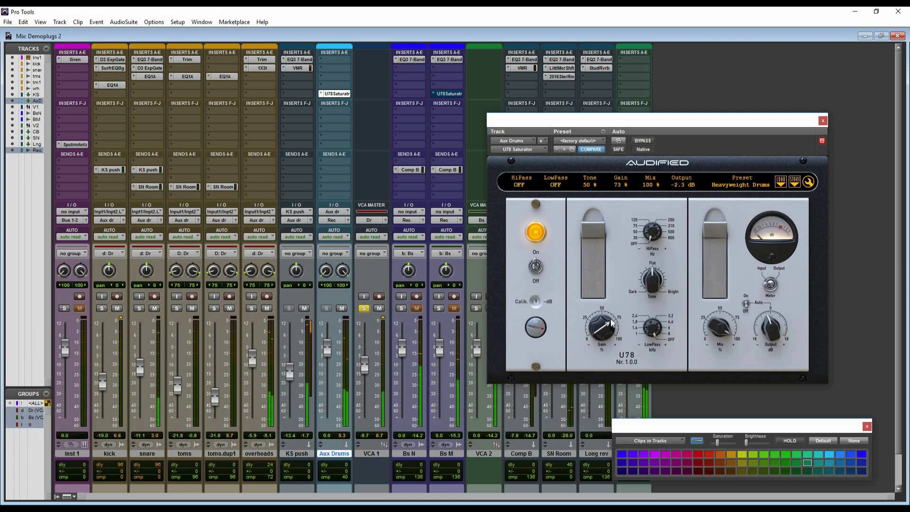
pyautogui.moveTo(601, 331); pyautogui.dragTo(602, 334)
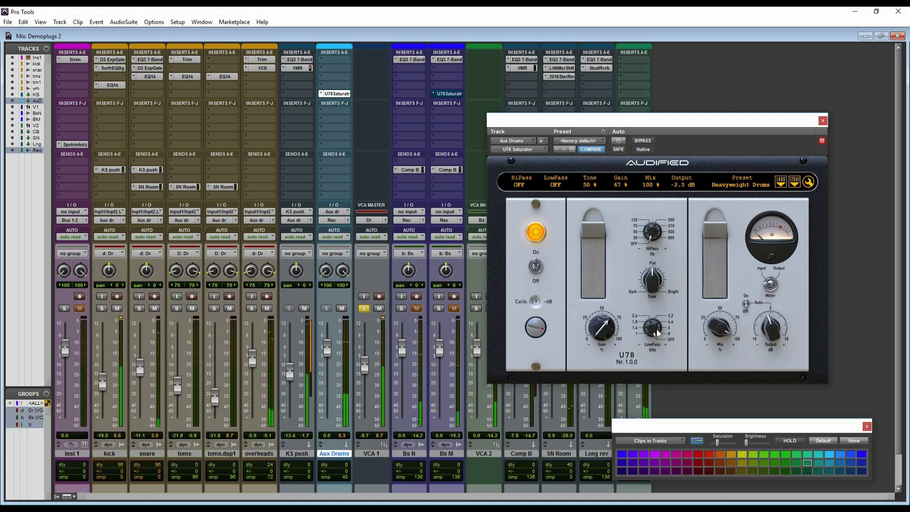
# Sweep the LowPass filter through its range and enter an exact LowPass frequency of 5000 Hz
pyautogui.moveTo(654, 328); pyautogui.dragTo(667, 443)
pyautogui.moveTo(664, 346); pyautogui.dragTo(670, 254)
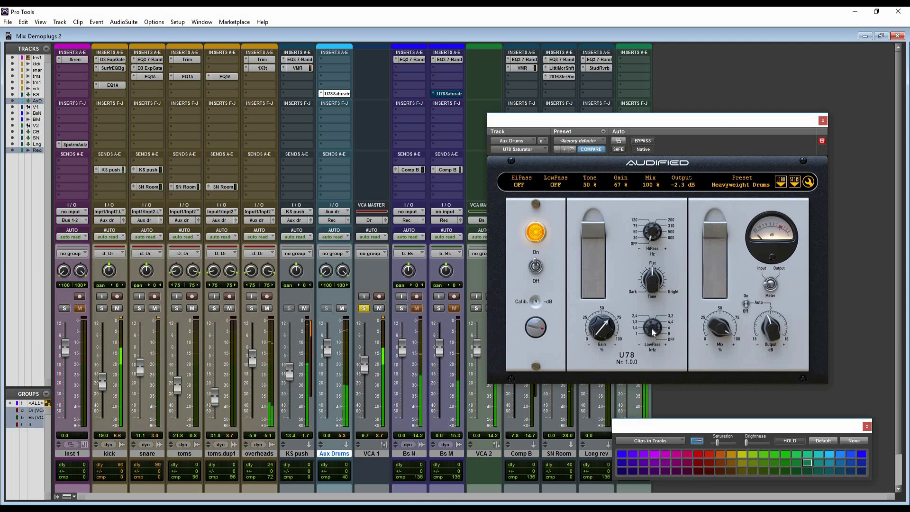
pyautogui.moveTo(652, 329); pyautogui.dragTo(647, 349)
pyautogui.doubleClick(551, 185)
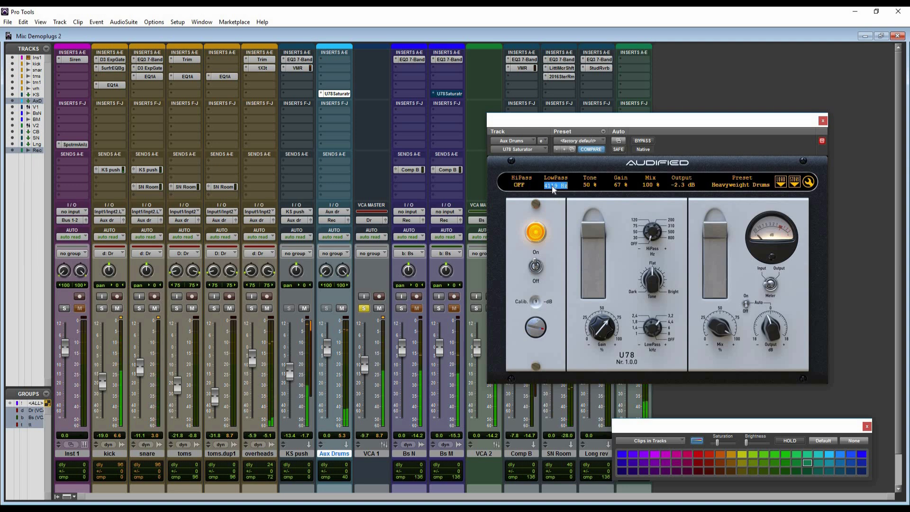
pyautogui.write('5000')
pyautogui.press('Return')
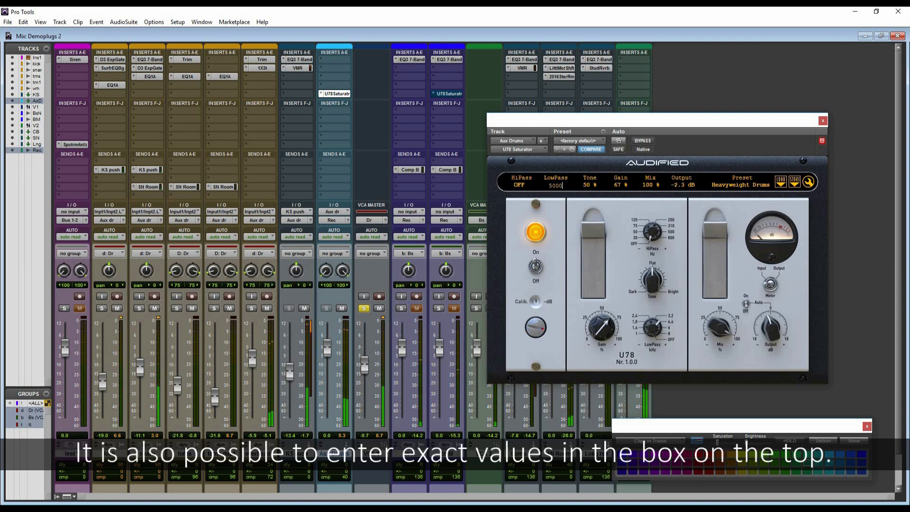
# Enter a LowPass frequency of 6 kHz using the letter k as the unit, and return the LowPass filter to OFF
pyautogui.doubleClick(554, 185)
pyautogui.write('5')
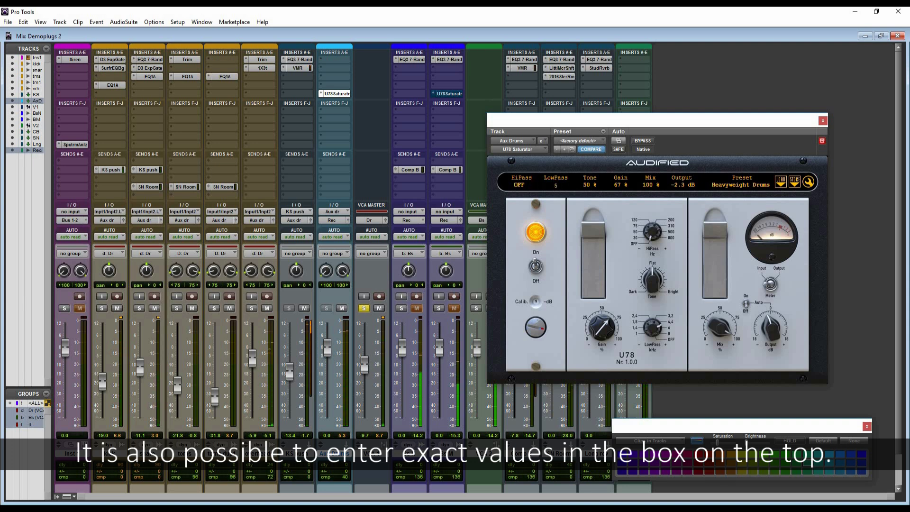
pyautogui.write('K')
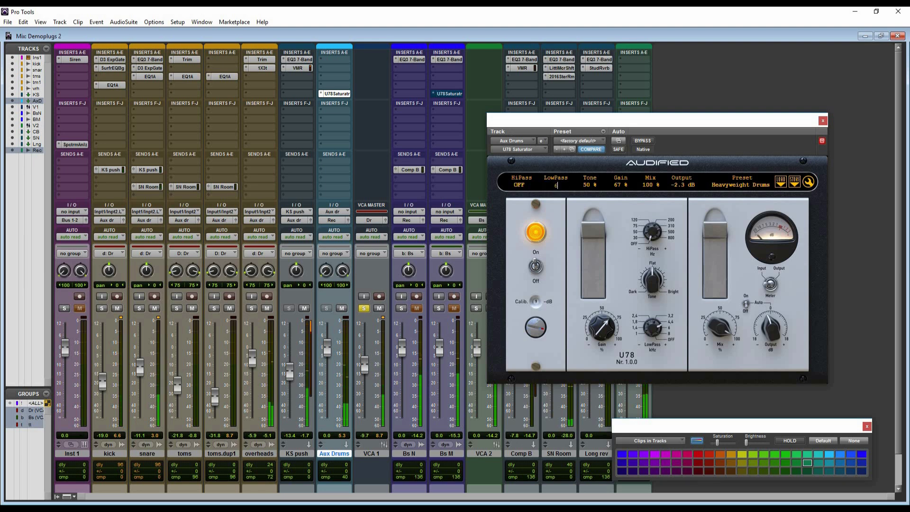
pyautogui.press('Return')
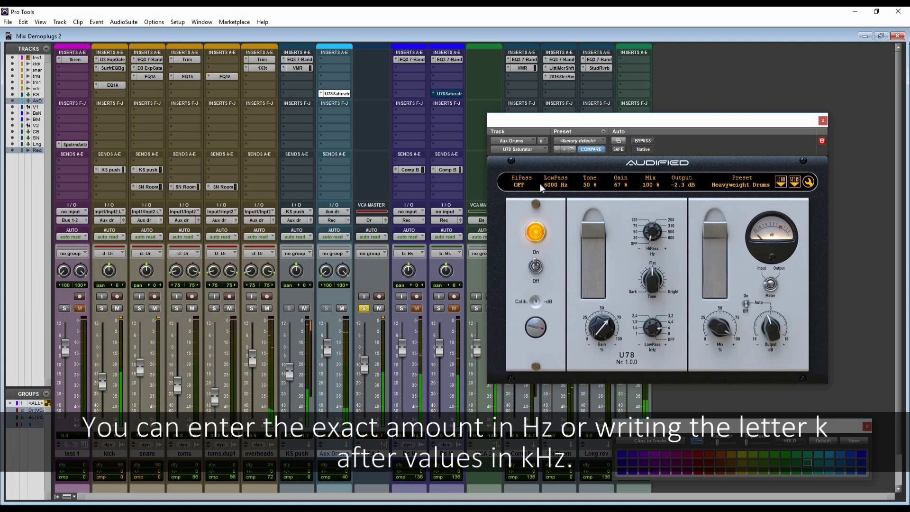
pyautogui.write('9')
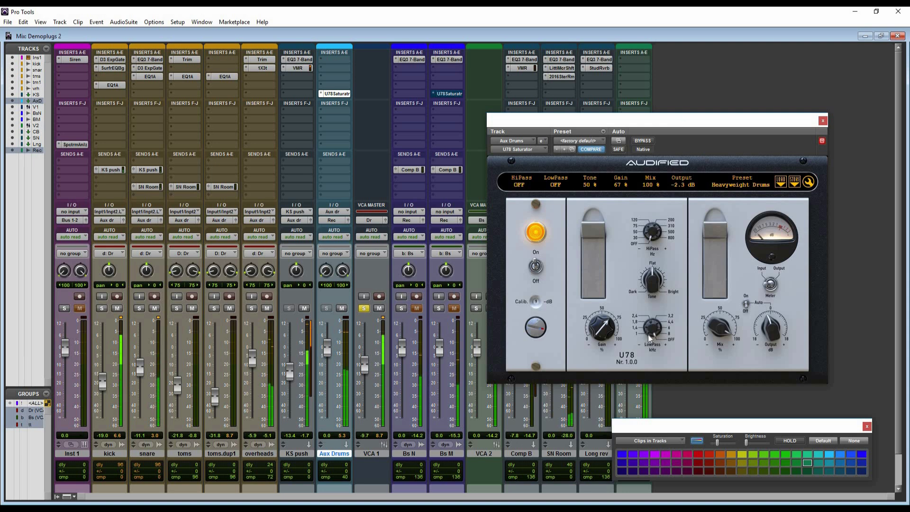
pyautogui.scroll(-3, 653, 328)
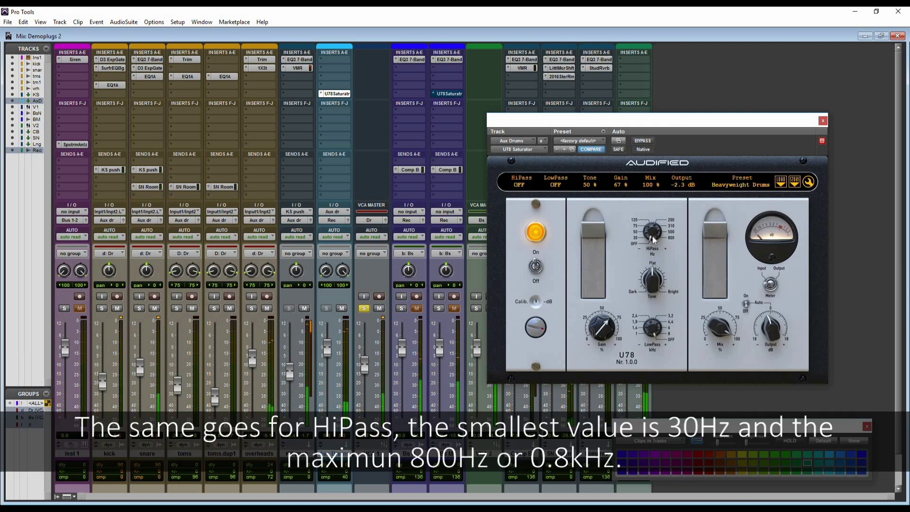
# Sweep the HiPass filter from 34 Hz up to 548 Hz and return it to OFF
pyautogui.moveTo(653, 236)
pyautogui.mouseDown()
pyautogui.moveTo(671, 181)
pyautogui.moveTo(663, 227)
pyautogui.mouseUp()
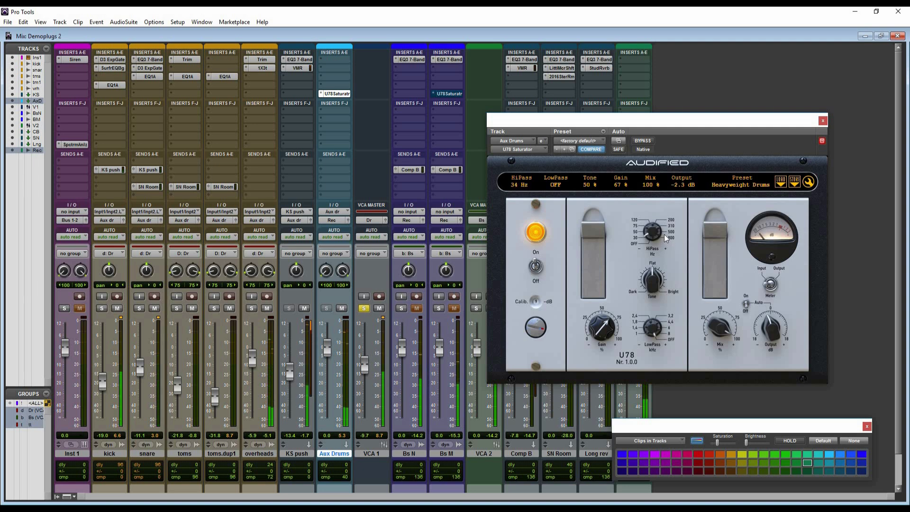
pyautogui.moveTo(664, 234); pyautogui.dragTo(689, 180)
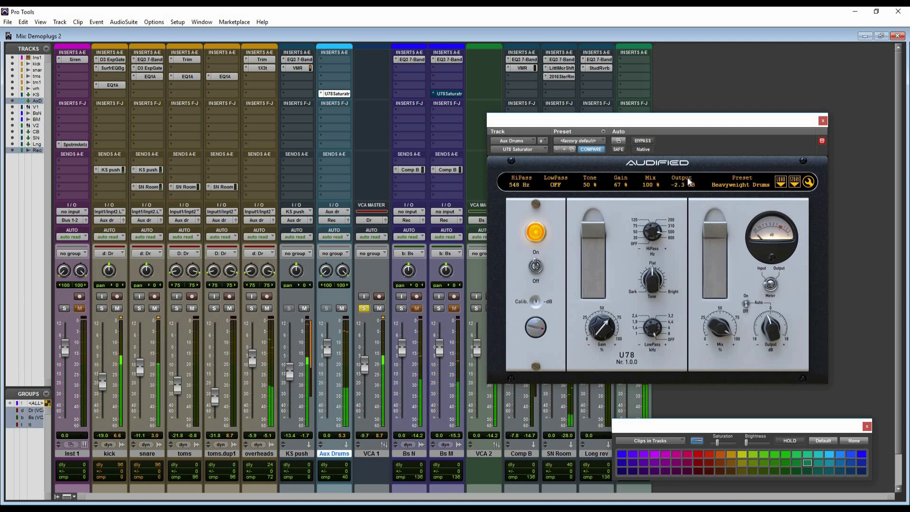
pyautogui.moveTo(643, 238); pyautogui.dragTo(654, 322)
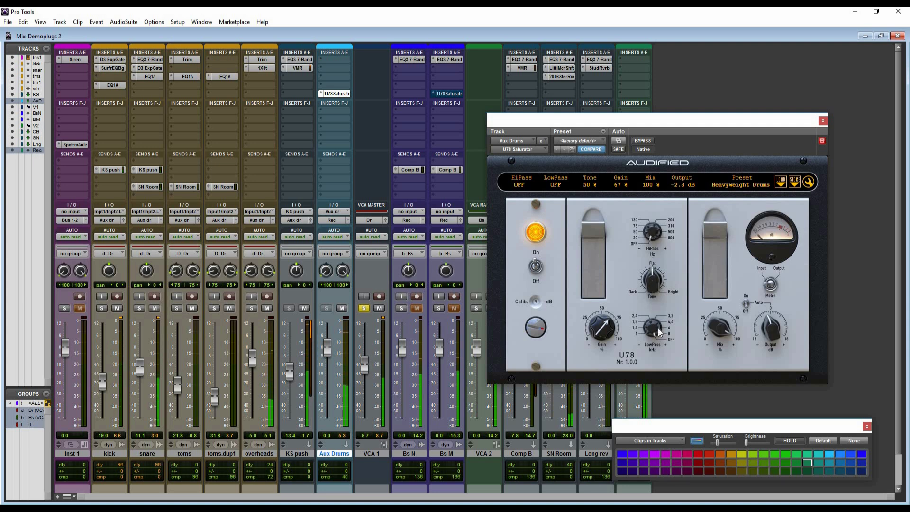
# Sweep the Tone control from 0 % on the dark side to 94 % on the bright side and set it to 39 %
pyautogui.moveTo(653, 286); pyautogui.dragTo(651, 328)
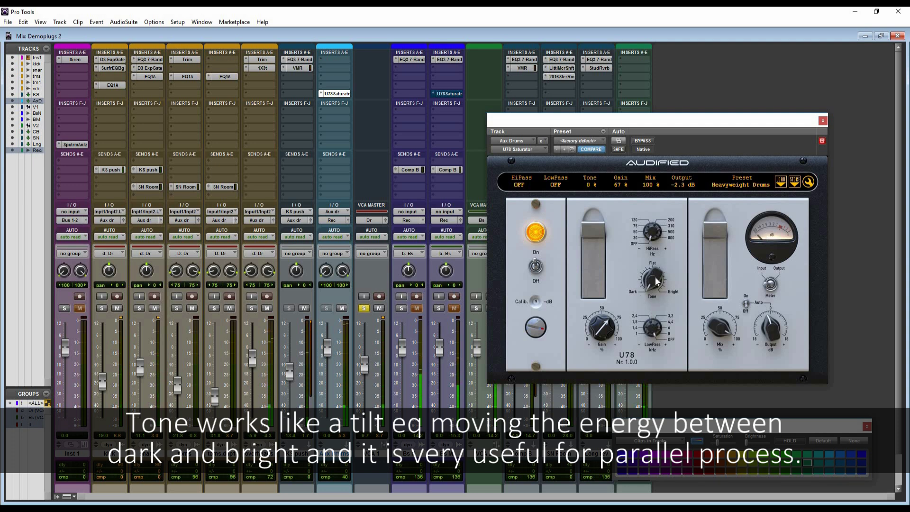
pyautogui.moveTo(655, 277); pyautogui.dragTo(667, 199)
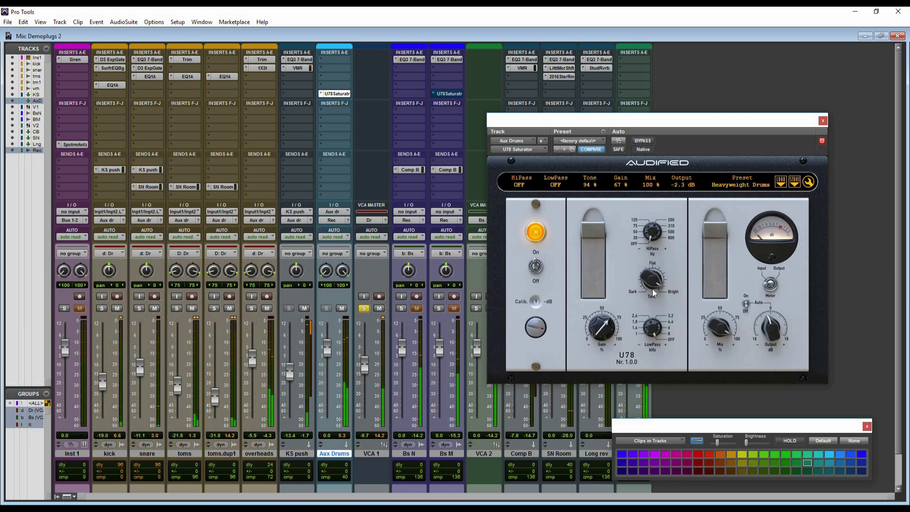
pyautogui.moveTo(649, 300); pyautogui.dragTo(648, 329)
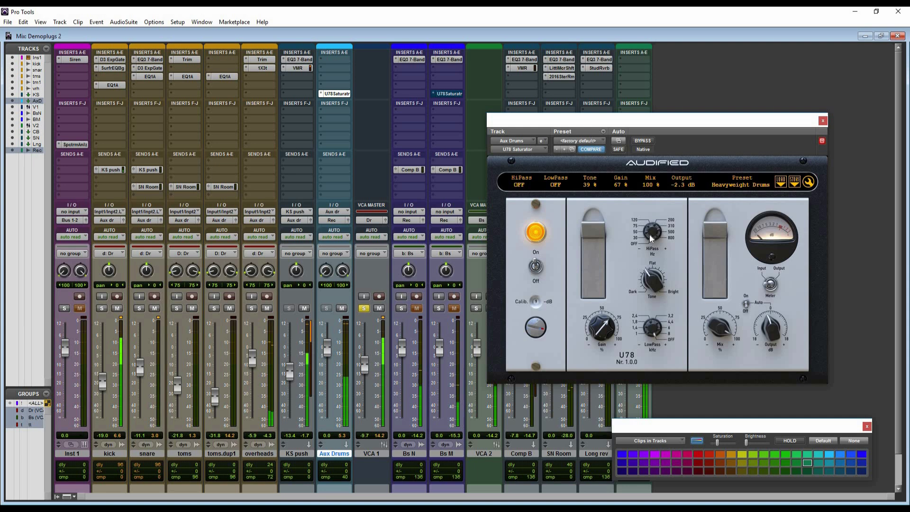
# Set HiPass to 33 Hz with LowPass left OFF, and set Gain to 86 % with Output at -3.2 dB
pyautogui.moveTo(655, 230); pyautogui.dragTo(639, 262)
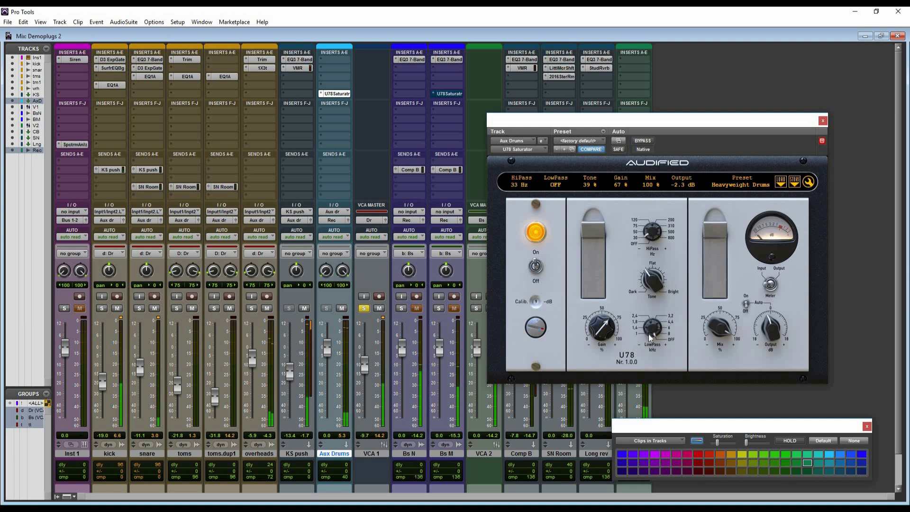
pyautogui.moveTo(649, 334); pyautogui.dragTo(686, 286)
pyautogui.moveTo(600, 331); pyautogui.dragTo(698, 308)
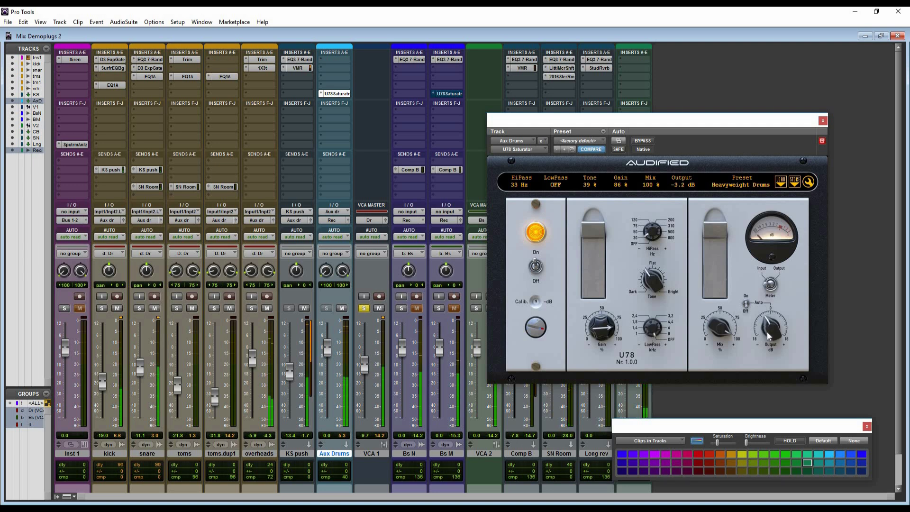
# Switch the meter between the Input and Output signal and back, and lower Output to -6.3 dB
pyautogui.moveTo(767, 332); pyautogui.dragTo(773, 311)
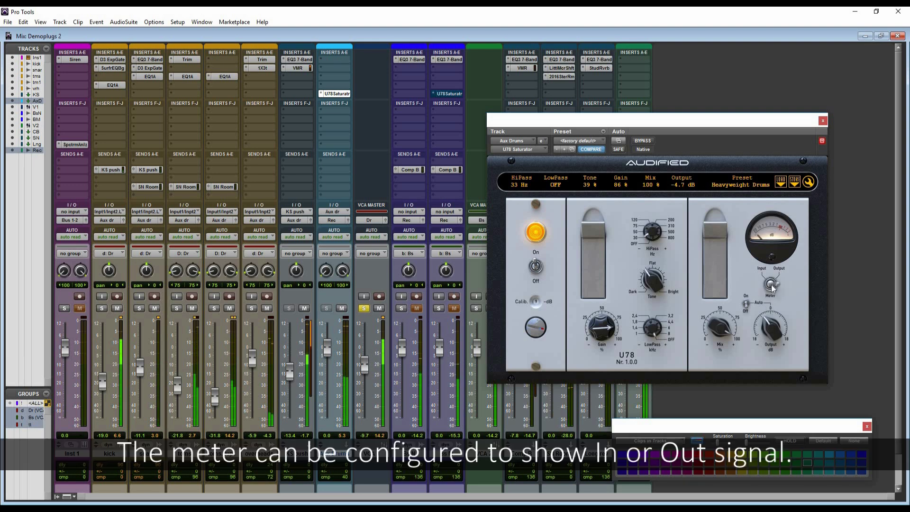
pyautogui.click(771, 286)
pyautogui.click(771, 286)
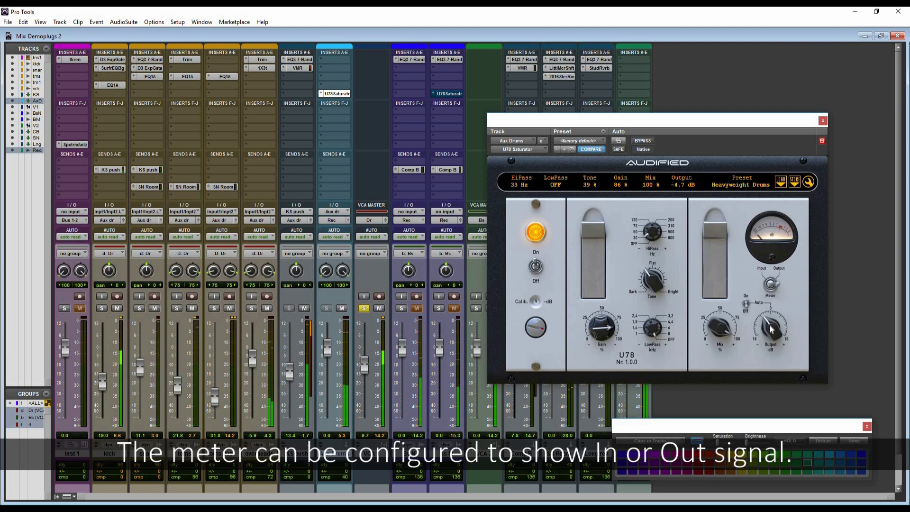
pyautogui.moveTo(770, 328); pyautogui.dragTo(768, 322)
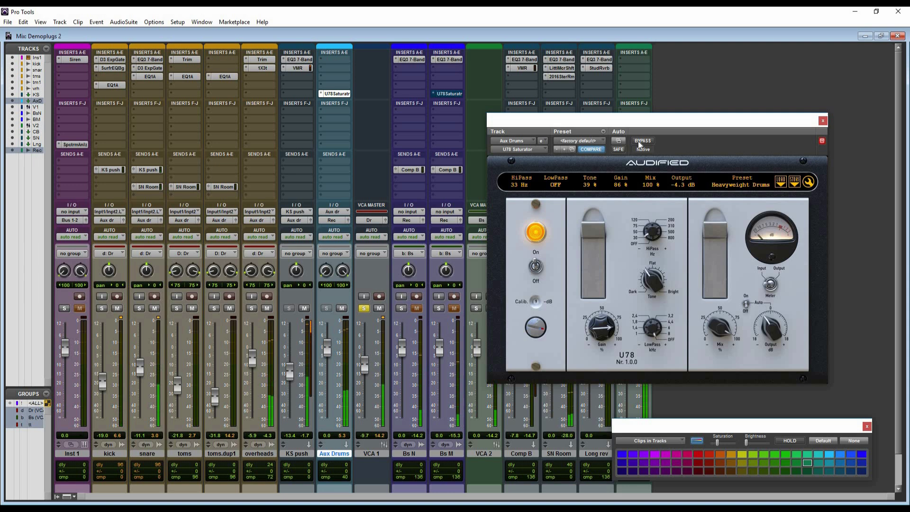
pyautogui.moveTo(769, 321); pyautogui.dragTo(776, 335)
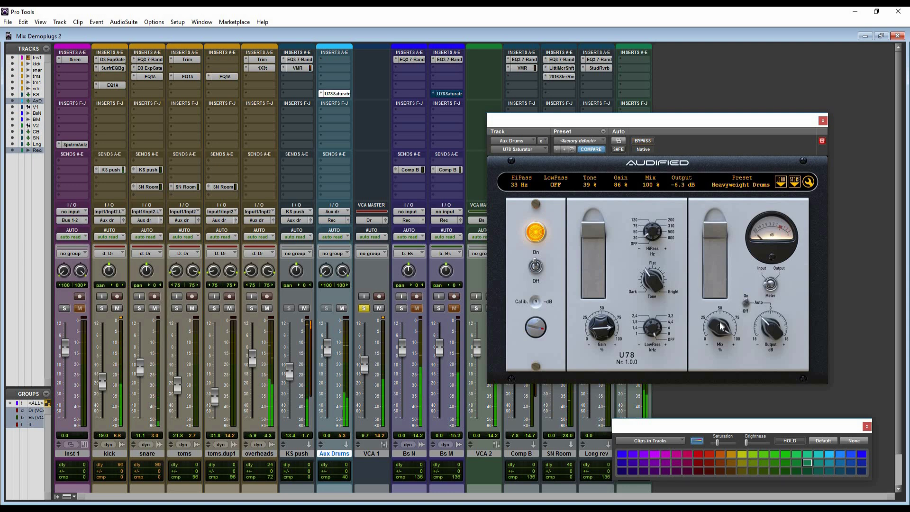
# Turn Mix down to 0 % and set Output to 0.2 dB
pyautogui.moveTo(721, 326); pyautogui.dragTo(721, 417)
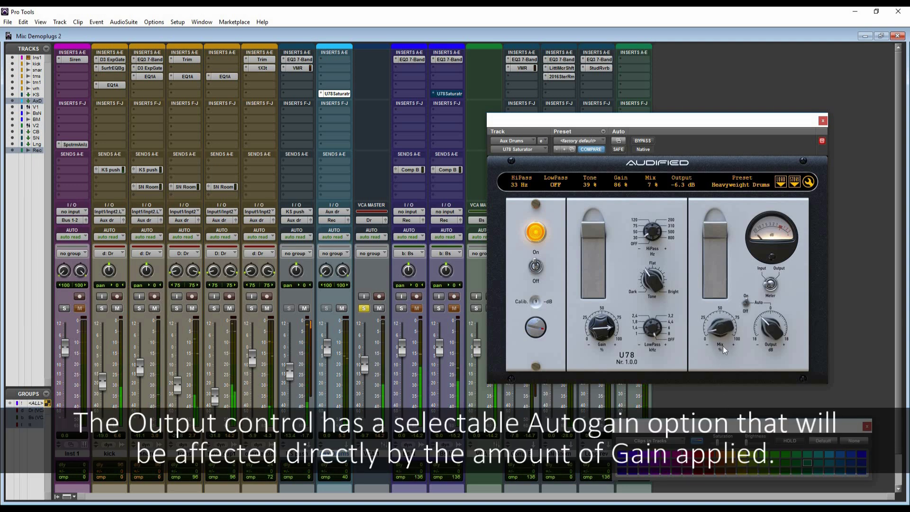
pyautogui.moveTo(724, 346); pyautogui.dragTo(723, 355)
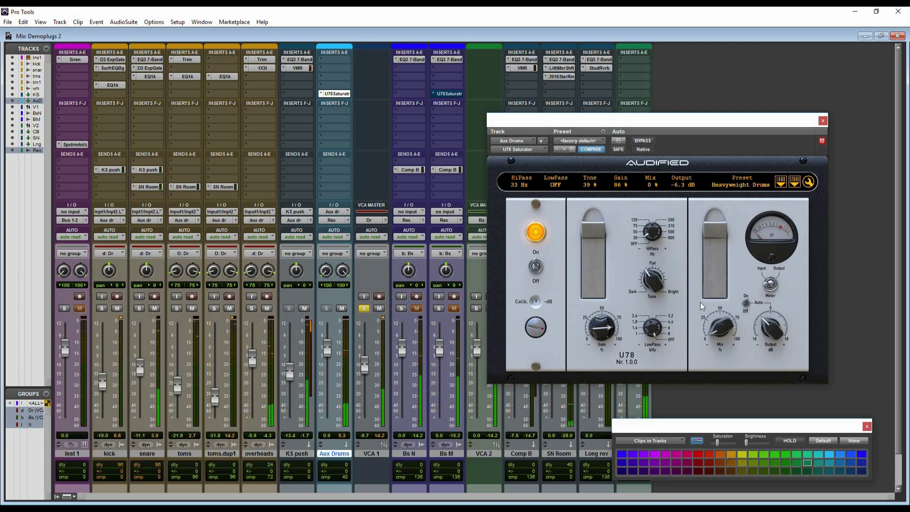
pyautogui.moveTo(772, 326); pyautogui.dragTo(777, 315)
# Turn the U78 off and back on with its On/Off switch, and set Mix to 62 %
pyautogui.click(534, 265)
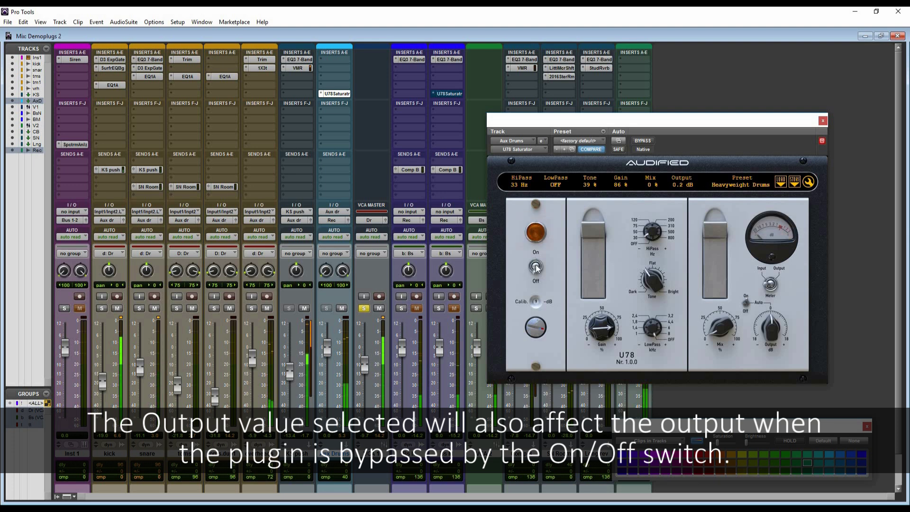
pyautogui.click(536, 264)
pyautogui.moveTo(724, 327); pyautogui.dragTo(733, 275)
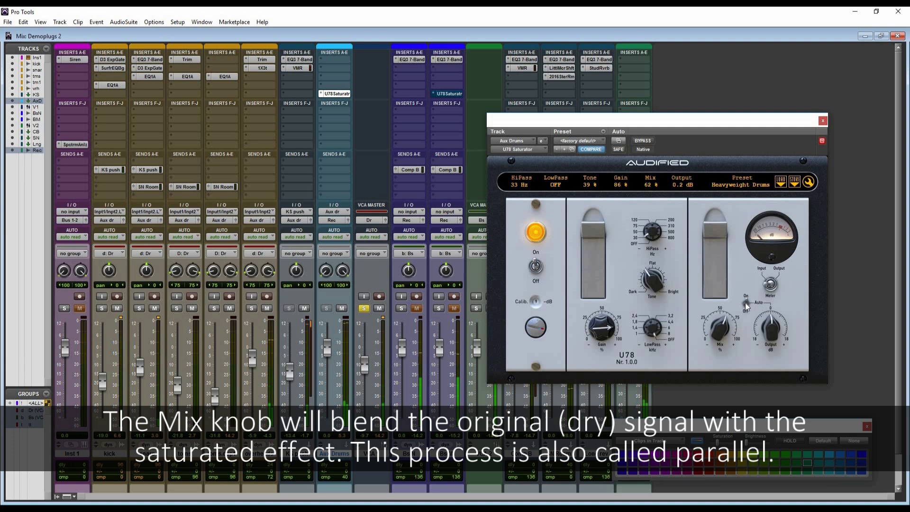
# Sweep Gain down and raise it to 100 %, and adjust the Calib. screw
pyautogui.moveTo(602, 334); pyautogui.dragTo(601, 384)
pyautogui.moveTo(602, 399); pyautogui.dragTo(602, 436)
pyautogui.moveTo(600, 333); pyautogui.dragTo(621, 257)
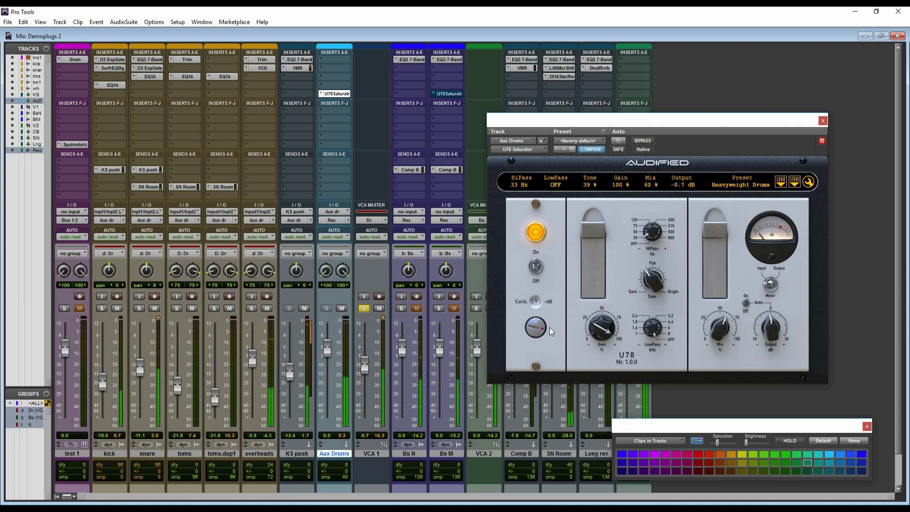
pyautogui.moveTo(548, 328); pyautogui.dragTo(541, 313)
pyautogui.moveTo(651, 334); pyautogui.dragTo(627, 323)
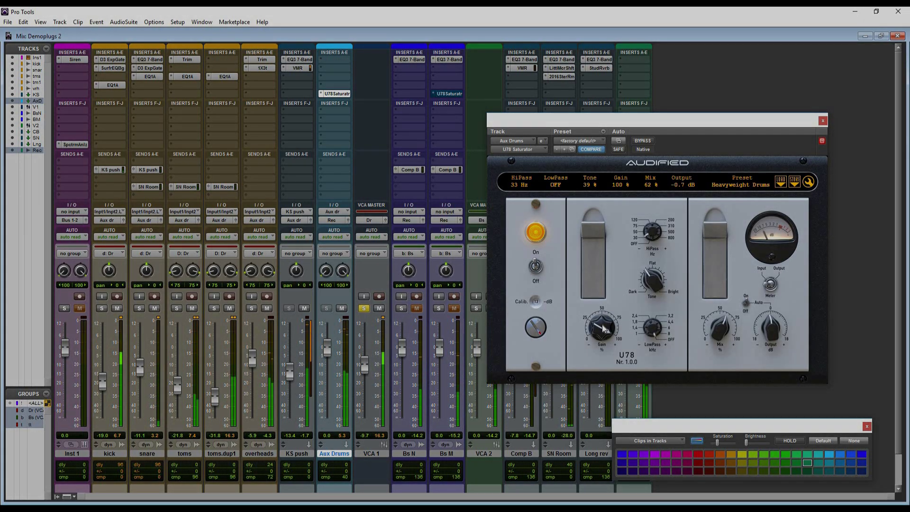